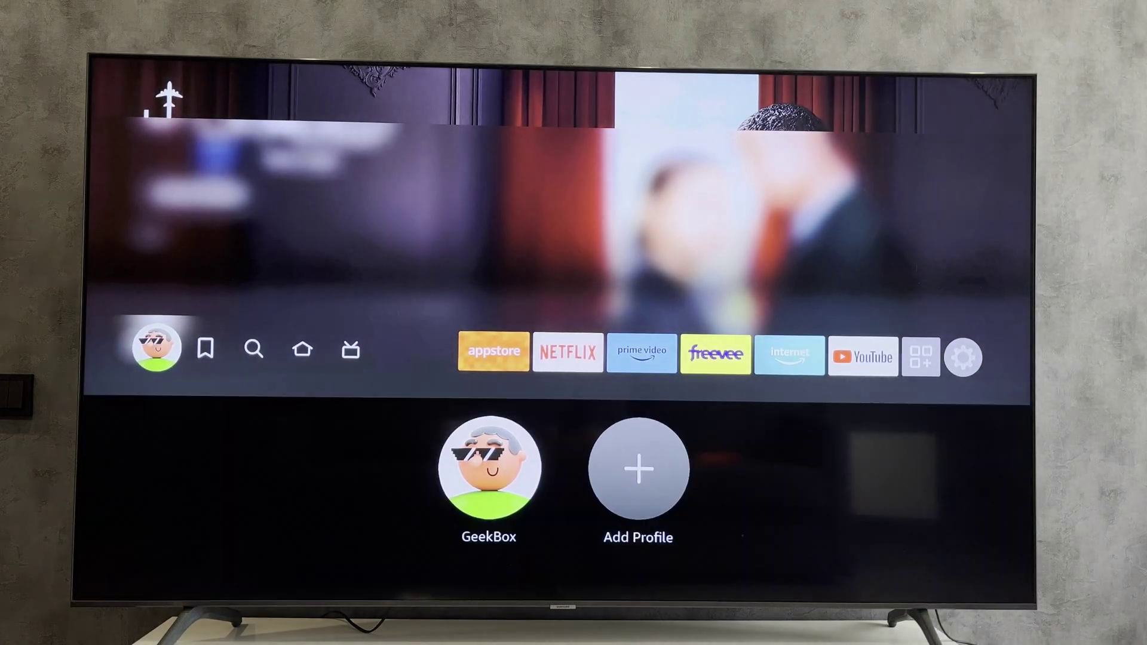
# - Go to Settings > Applications and open Manage Installed Applications, listing apps from AirScreen
pyautogui.press('Right')
pyautogui.press('Right')
pyautogui.press('Right')
pyautogui.press('Right')
pyautogui.press('Right')
pyautogui.press('Right')
pyautogui.press('Right')
pyautogui.press('Right')
pyautogui.press('Right')
pyautogui.press('Right')
pyautogui.press('Right')
pyautogui.press('Right')
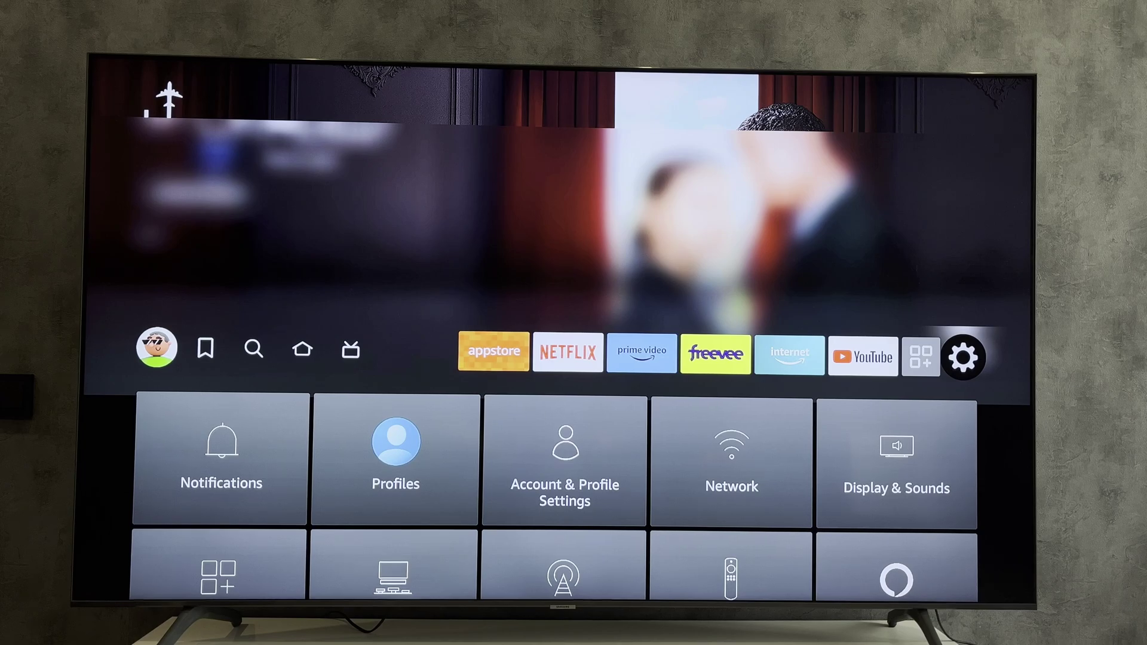
pyautogui.press('Down')
pyautogui.press('Down')
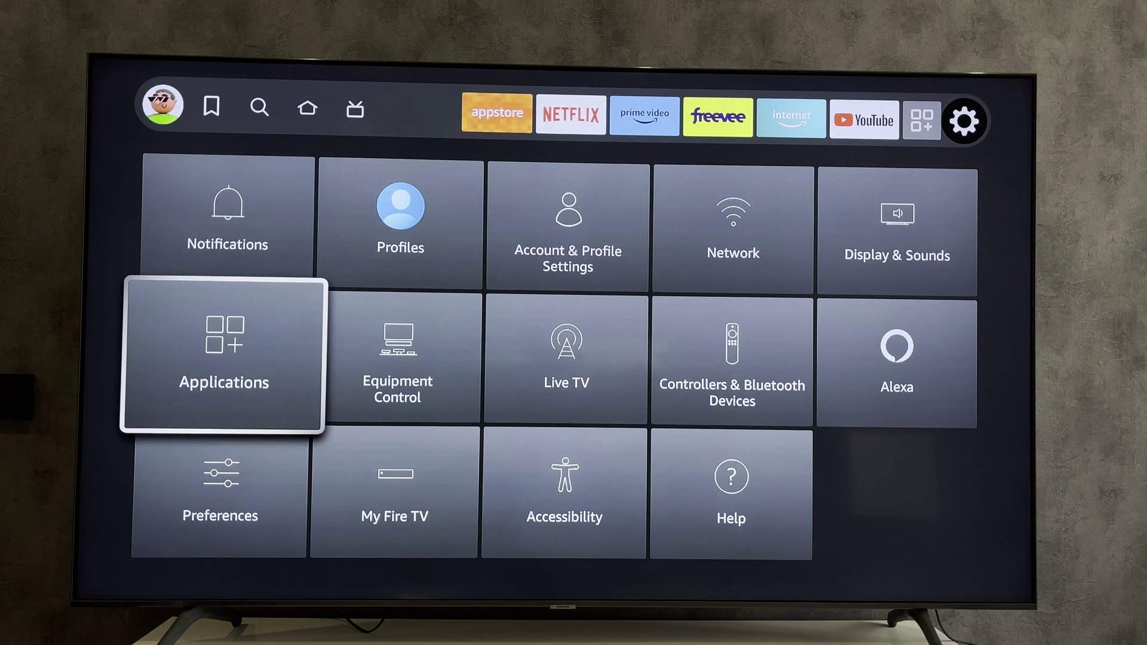
pyautogui.press('Return')
pyautogui.press('Down')
pyautogui.press('Down')
pyautogui.press('Down')
pyautogui.press('Down')
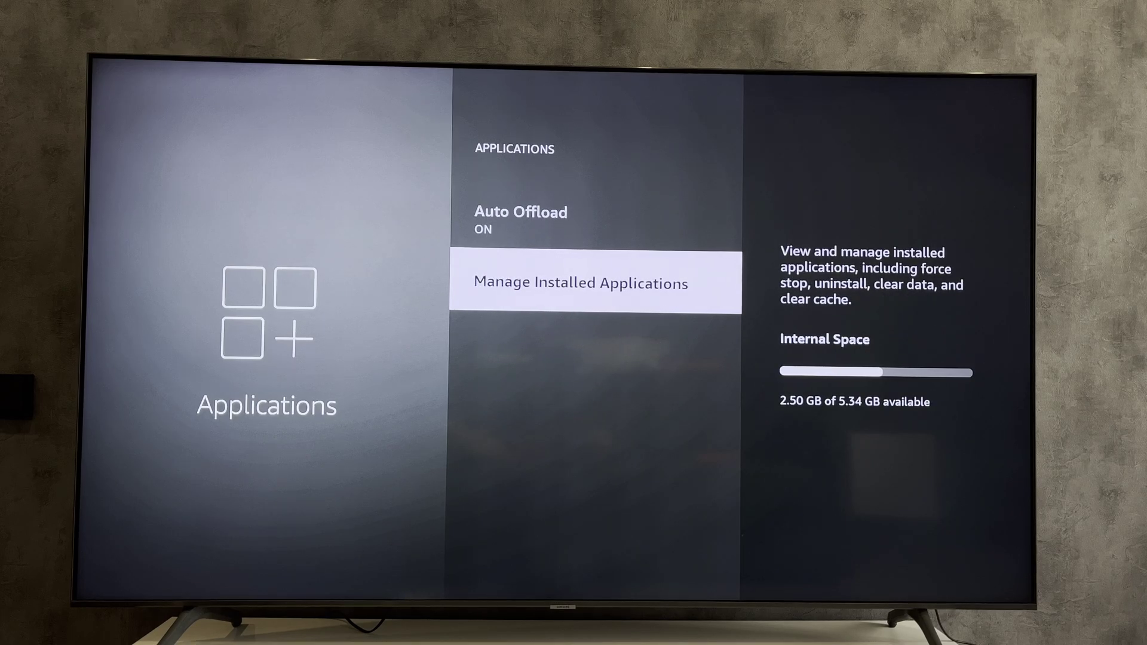
pyautogui.press('Return')
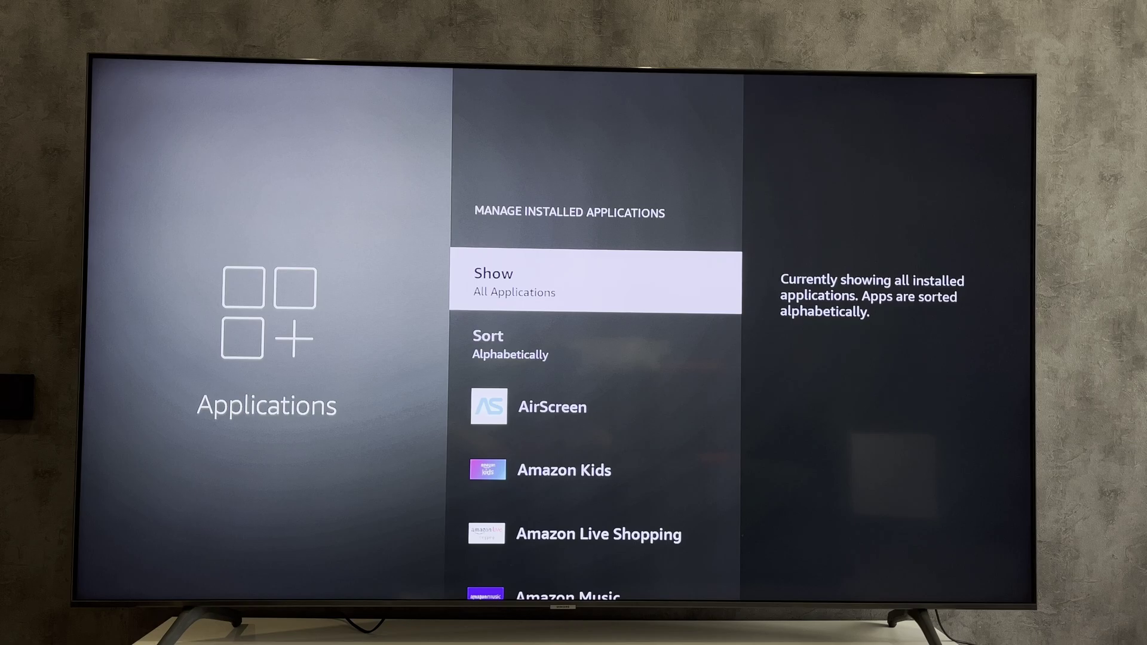
# - Scroll down the installed apps list toward Hulu
pyautogui.press('Down')
pyautogui.press('Down')
pyautogui.press('Down')
pyautogui.press('Down')
pyautogui.press('Down')
pyautogui.press('Down')
pyautogui.press('Down')
pyautogui.press('Down')
pyautogui.press('Down')
pyautogui.press('Down')
pyautogui.press('Down')
pyautogui.press('Down')
pyautogui.press('Down')
pyautogui.press('Down')
pyautogui.press('Down')
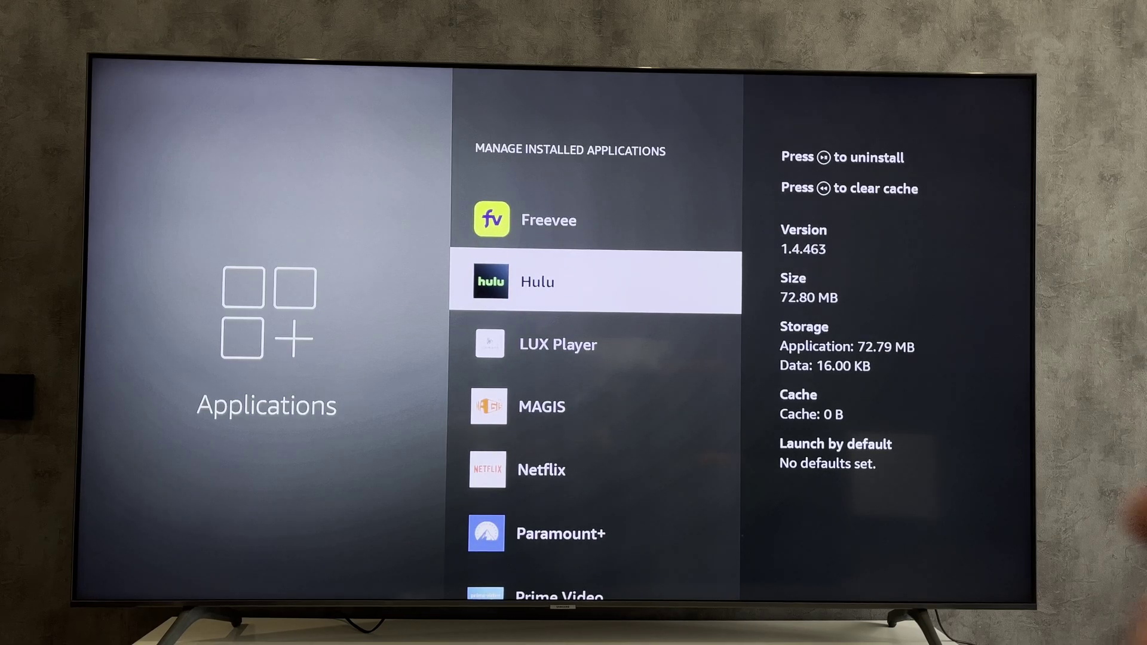
pyautogui.press('Return')
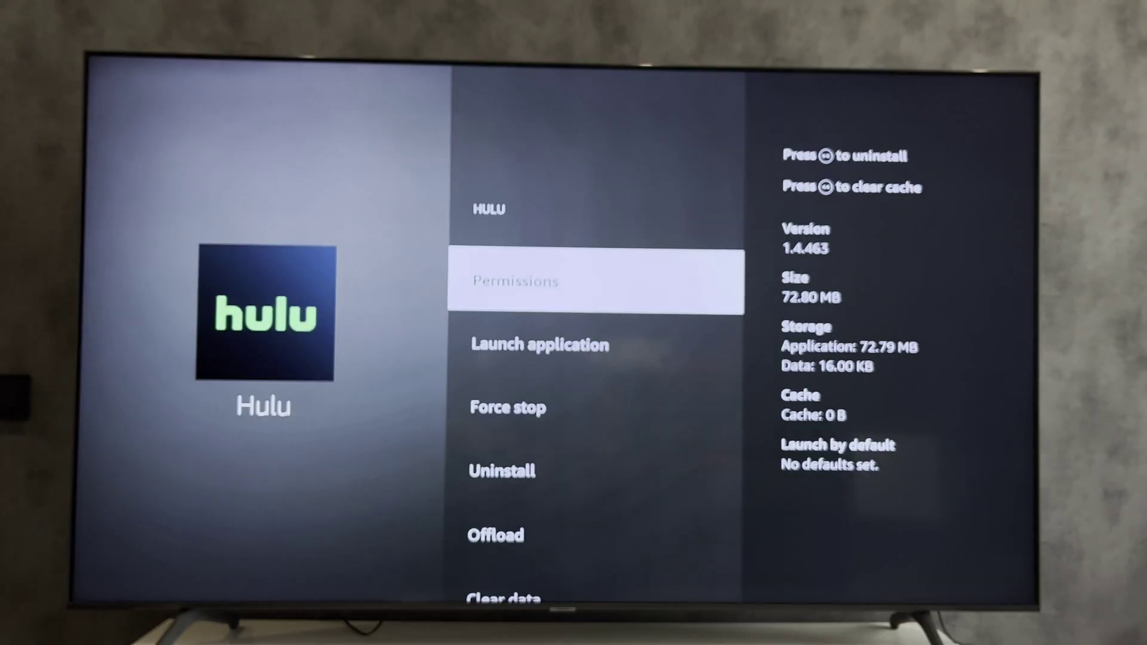
pyautogui.press('Down')
pyautogui.press('Down')
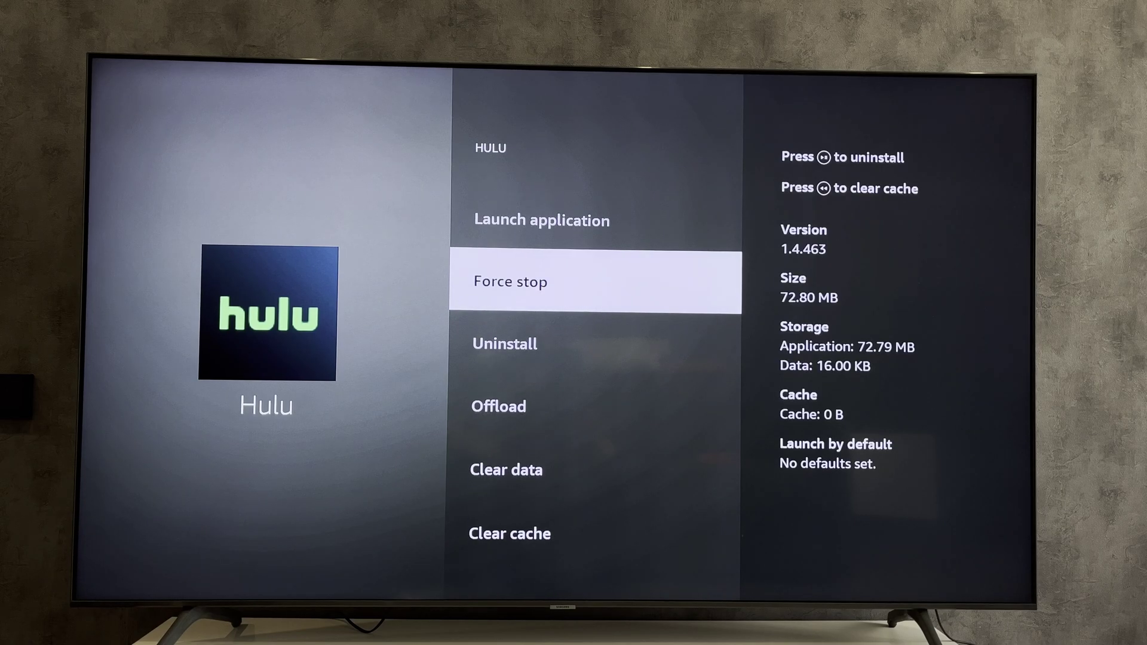